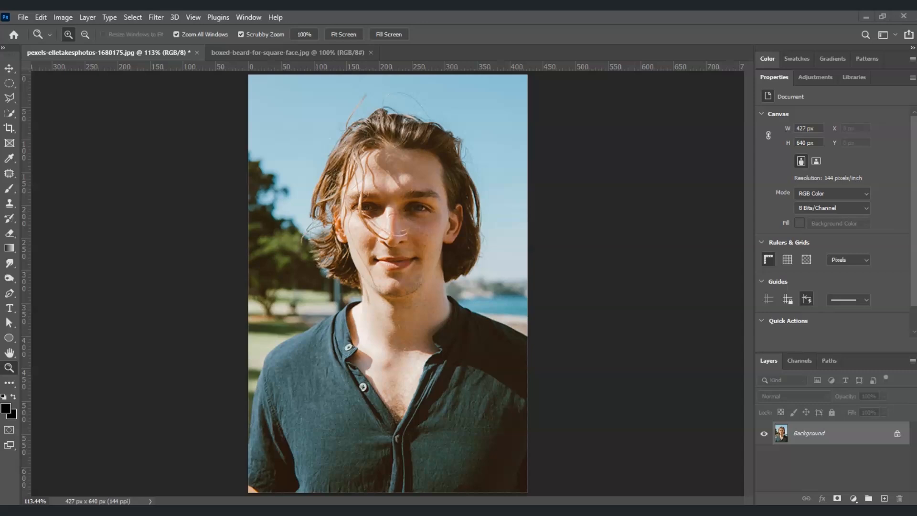
# - Outline the beard in the boxed-beard portrait with the Polygonal Lasso, from ear to ear and around the jaw
pyautogui.click(245, 50)
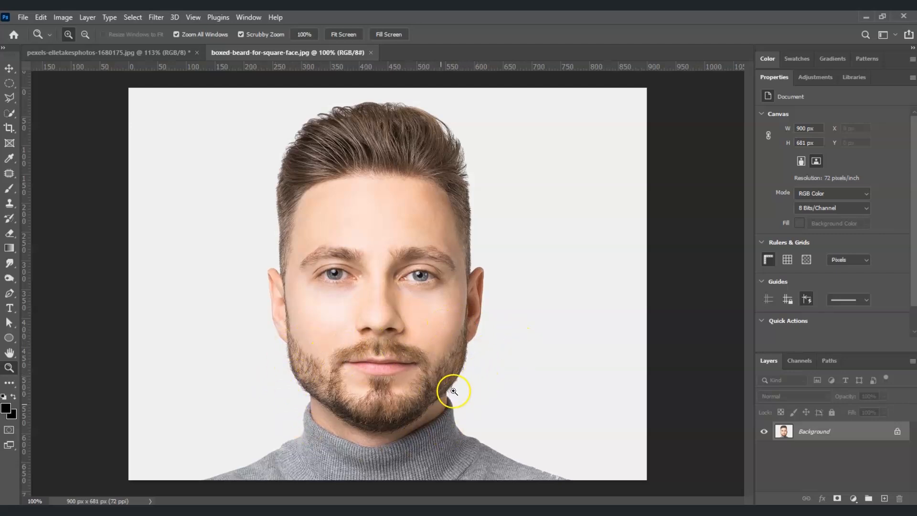
pyautogui.hotkey('ctrl', 'Tab')
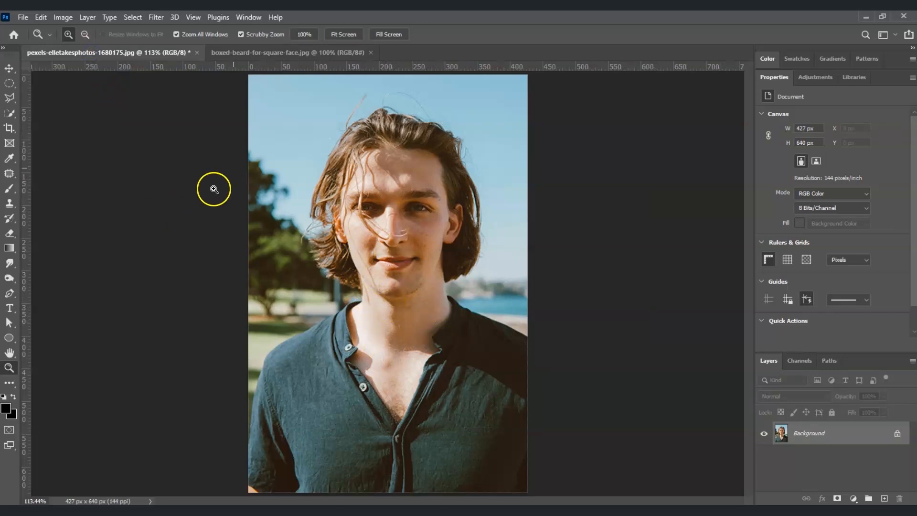
pyautogui.click(285, 53)
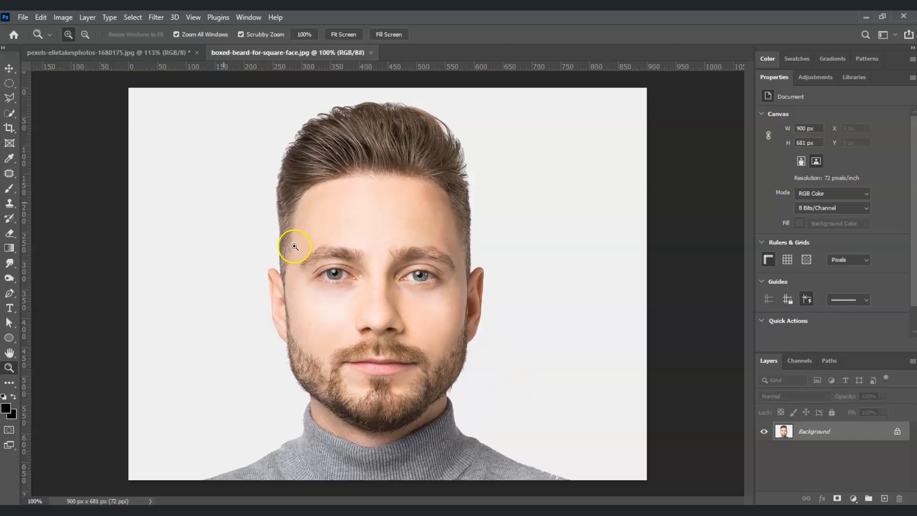
pyautogui.click(9, 98)
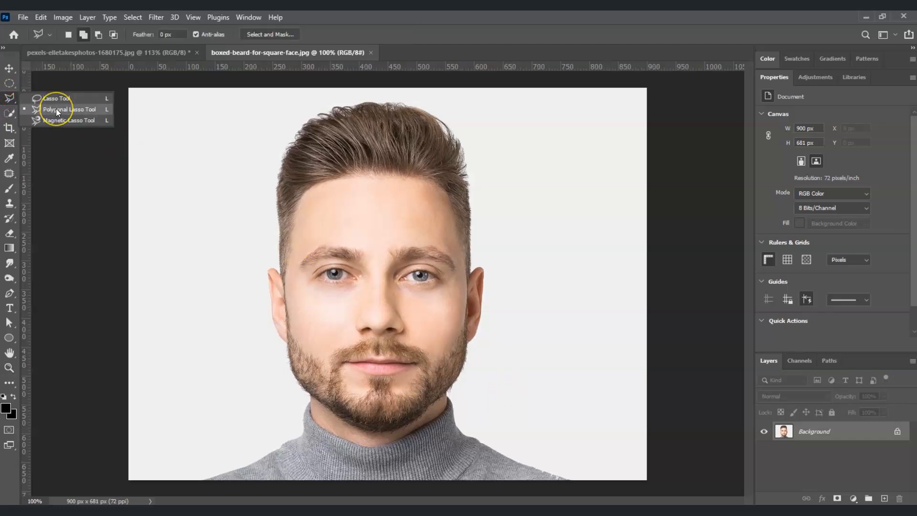
pyautogui.click(56, 109)
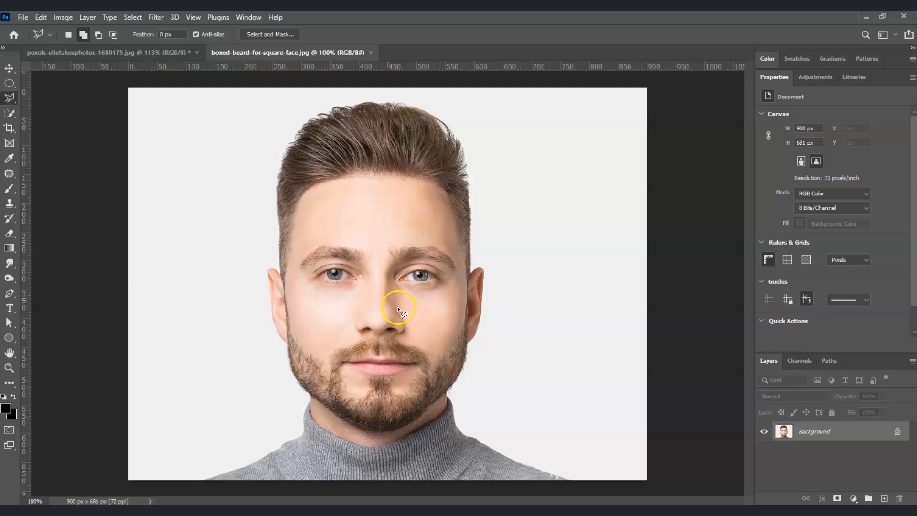
pyautogui.click(280, 295)
pyautogui.click(296, 292)
pyautogui.click(294, 311)
pyautogui.click(302, 327)
pyautogui.click(313, 337)
pyautogui.click(321, 347)
pyautogui.click(342, 343)
pyautogui.click(364, 333)
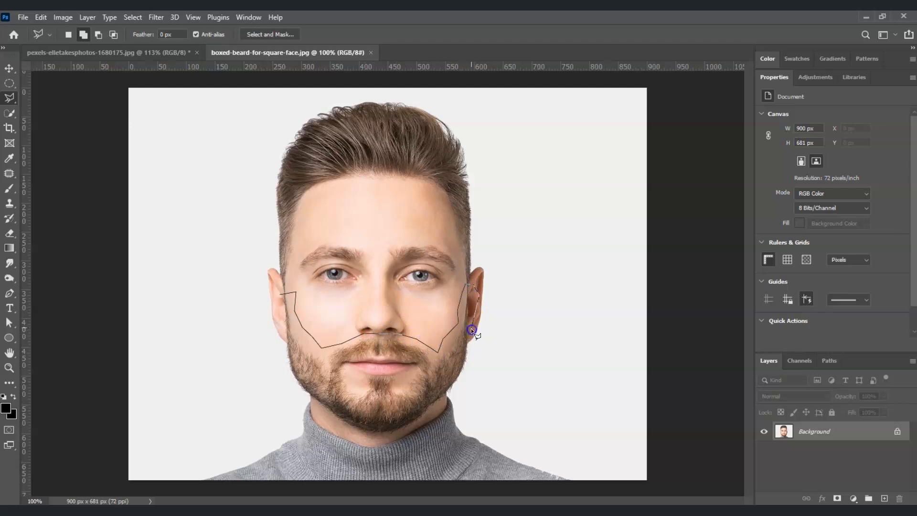
pyautogui.doubleClick(287, 385)
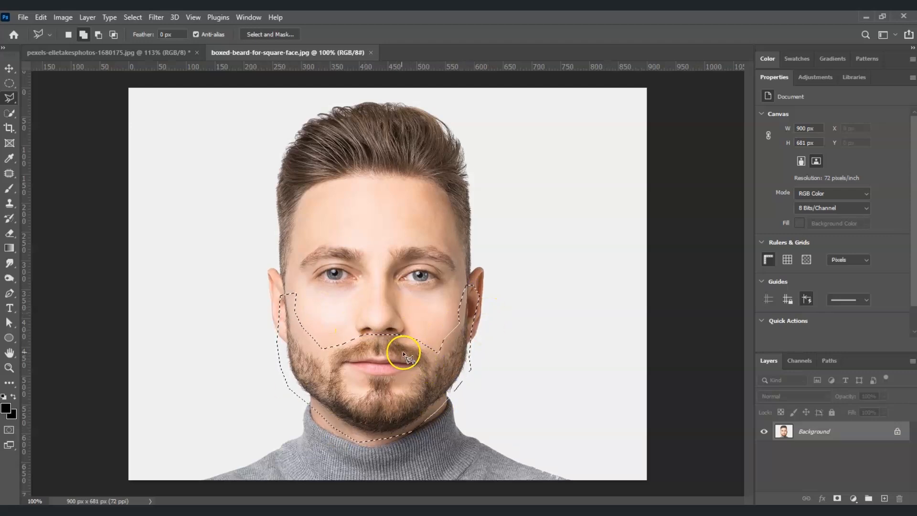
# - Move the selected beard into the long-haired man's portrait and rename its layer "facial hair"
pyautogui.press('v')
pyautogui.moveTo(387, 375); pyautogui.dragTo(432, 328)
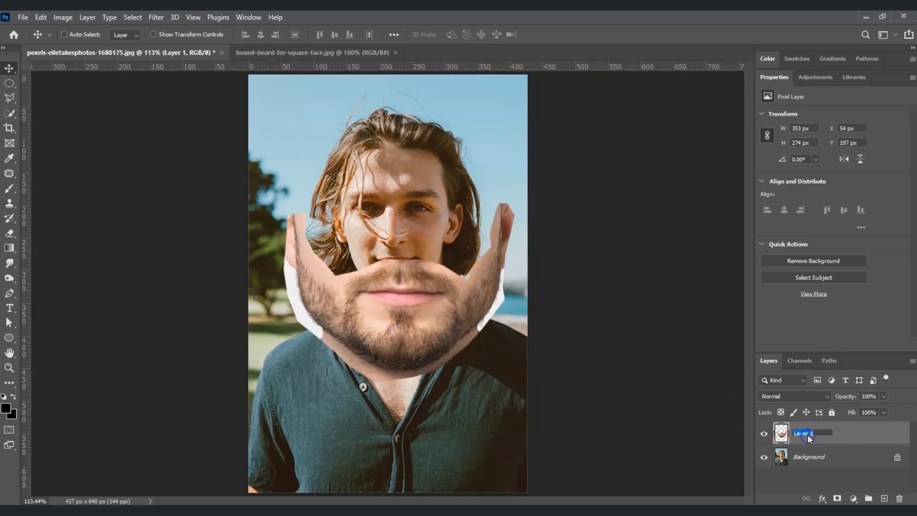
pyautogui.write('facial hair')
pyautogui.click(848, 434)
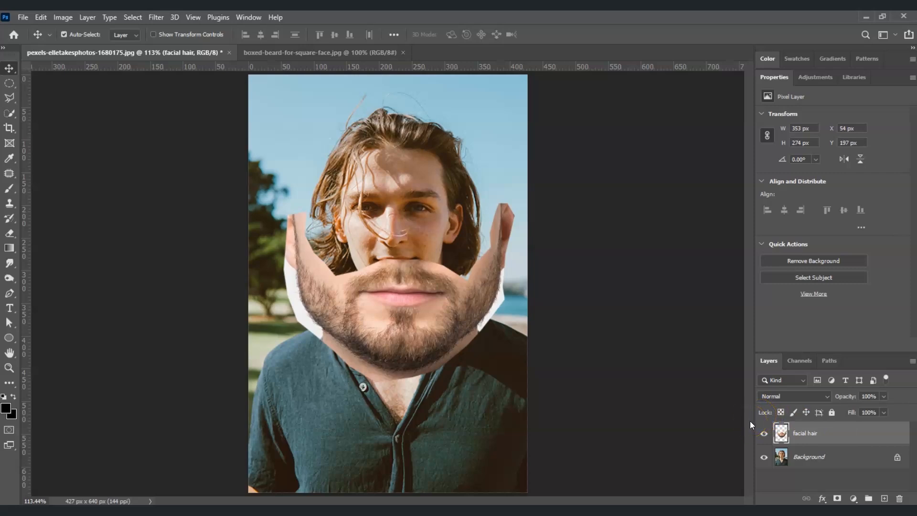
# - Scale the beard down to about 200 × 155 px and position it over the man's mouth and jaw
pyautogui.hotkey('ctrl', 't')
pyautogui.moveTo(284, 295); pyautogui.dragTo(356, 293)
pyautogui.moveTo(429, 303); pyautogui.dragTo(381, 260)
pyautogui.moveTo(309, 250); pyautogui.dragTo(335, 251)
pyautogui.moveTo(412, 256); pyautogui.dragTo(408, 266)
pyautogui.press('Return')
# - Lower the facial hair layer's opacity to 40%
pyautogui.press('z')
pyautogui.click(404, 225)
pyautogui.click(402, 234)
pyautogui.moveTo(749, 269); pyautogui.dragTo(754, 278)
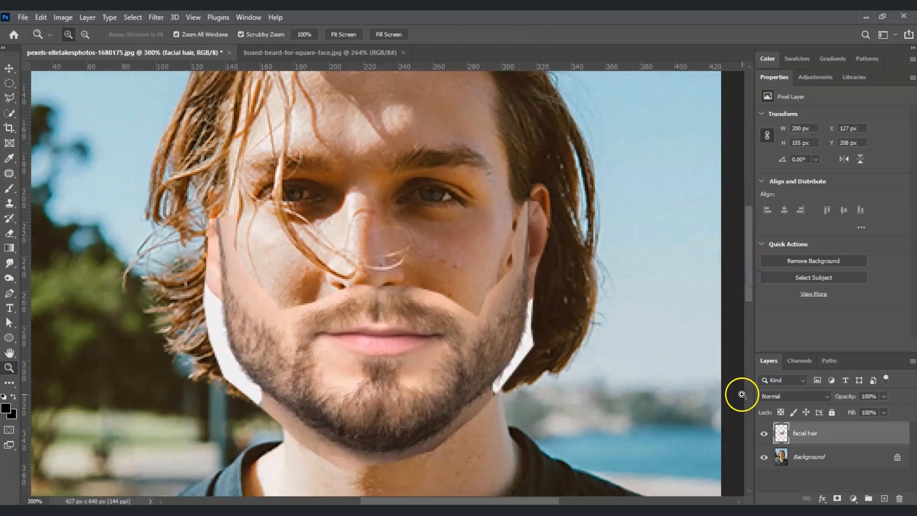
pyautogui.click(879, 396)
pyautogui.write('40')
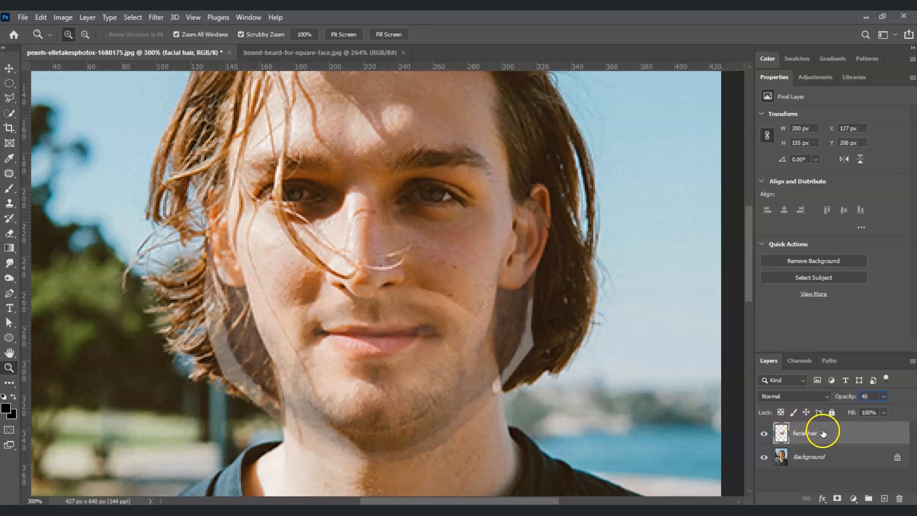
# - Scale the beard to about 85.67%, rotate it about -2.36°, and align it with the man's lips and jaw
pyautogui.hotkey('ctrl', 't')
pyautogui.moveTo(435, 367)
pyautogui.mouseDown()
pyautogui.moveTo(421, 335)
pyautogui.moveTo(419, 366)
pyautogui.mouseUp()
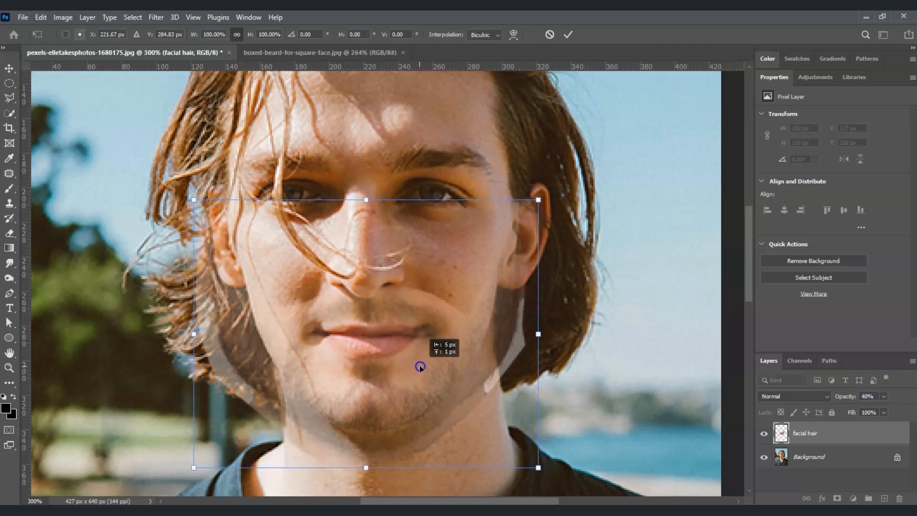
pyautogui.moveTo(538, 334); pyautogui.dragTo(527, 333)
pyautogui.moveTo(194, 334); pyautogui.dragTo(221, 332)
pyautogui.moveTo(527, 331); pyautogui.dragTo(521, 330)
pyautogui.moveTo(365, 339); pyautogui.dragTo(363, 340)
pyautogui.moveTo(387, 206); pyautogui.dragTo(381, 207)
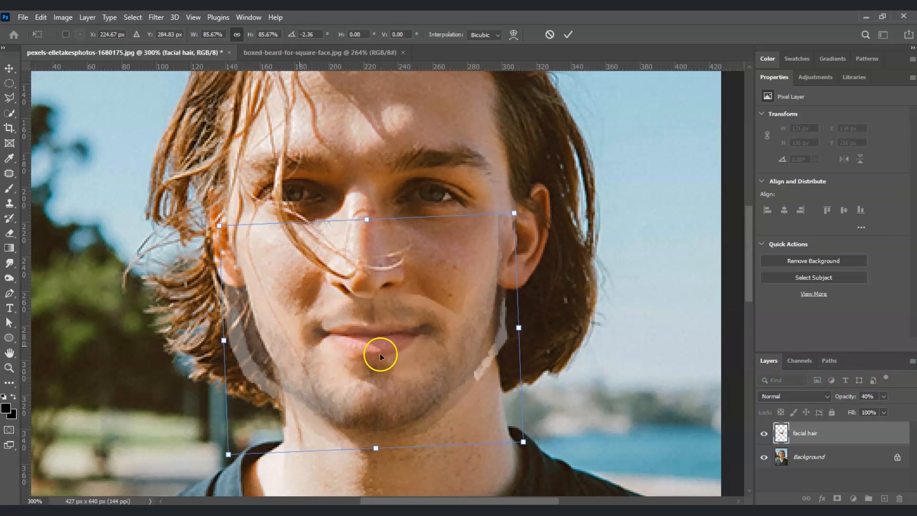
# - Warp the beard so its sides and lower edge follow the man's jawline and chin
pyautogui.rightClick(392, 309)
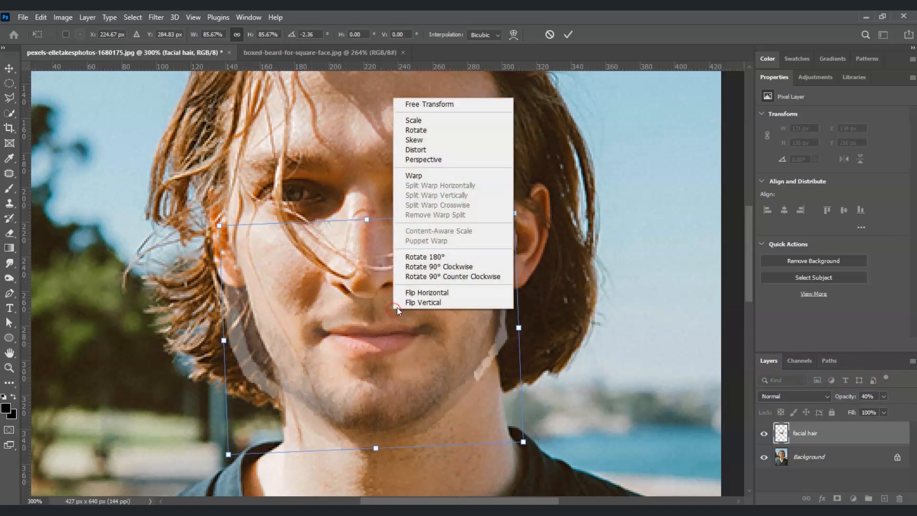
pyautogui.click(424, 176)
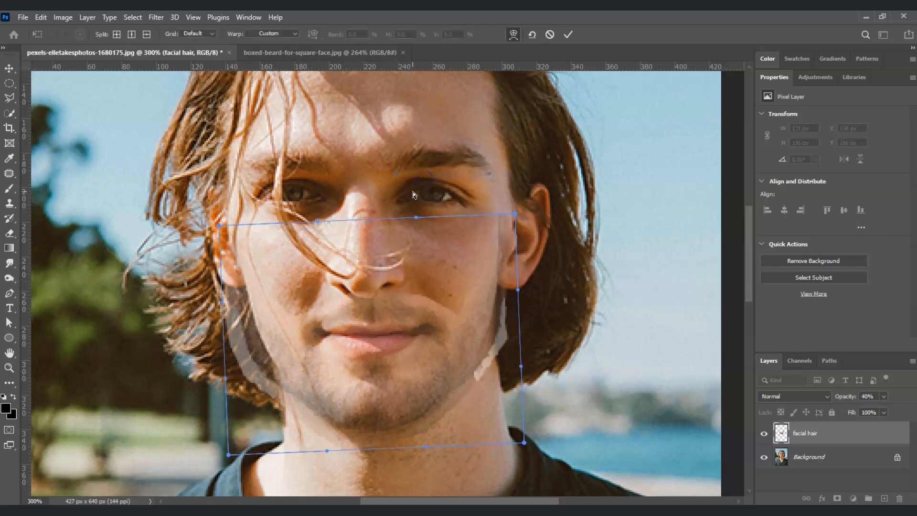
pyautogui.moveTo(247, 317); pyautogui.dragTo(250, 315)
pyautogui.moveTo(505, 322); pyautogui.dragTo(499, 320)
pyautogui.moveTo(415, 431); pyautogui.dragTo(414, 432)
pyautogui.moveTo(329, 423); pyautogui.dragTo(329, 427)
pyautogui.moveTo(263, 375); pyautogui.dragTo(268, 374)
pyautogui.moveTo(315, 329); pyautogui.dragTo(313, 332)
pyautogui.moveTo(377, 379); pyautogui.dragTo(372, 381)
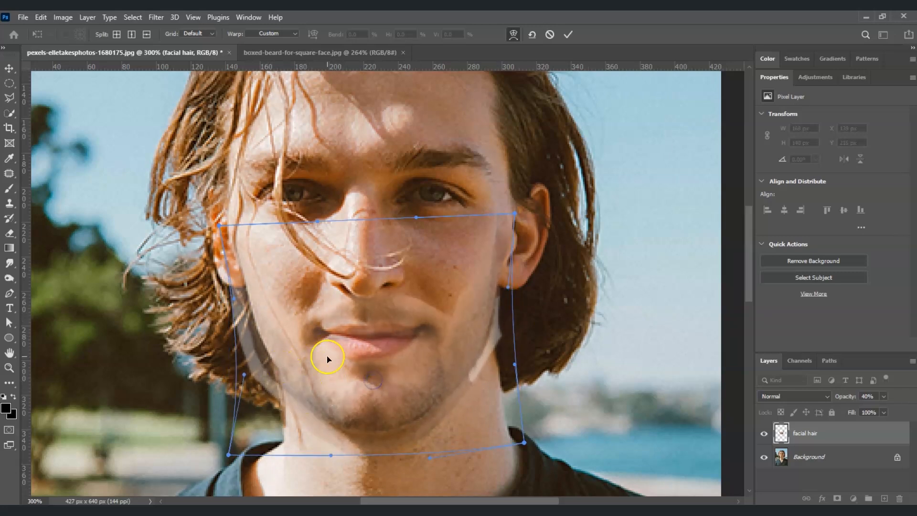
pyautogui.press('Return')
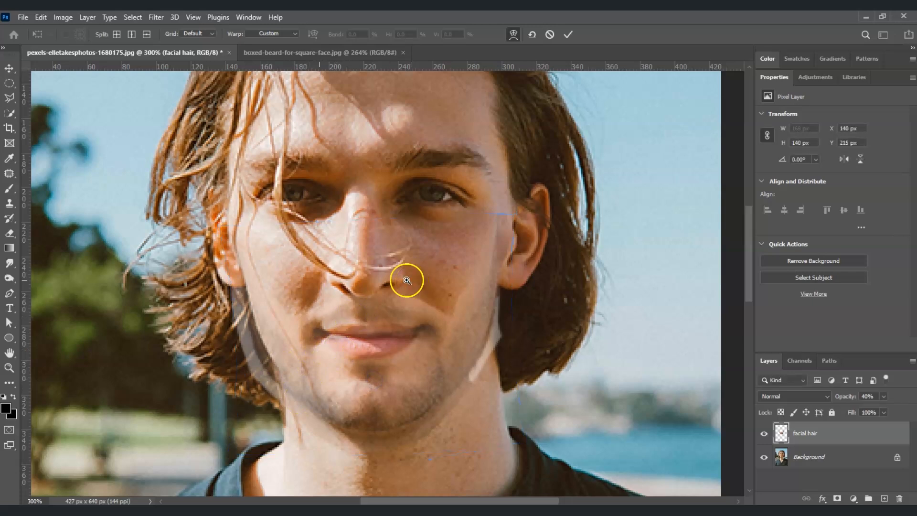
# - Restore the facial hair layer's opacity to 100%
pyautogui.press('z')
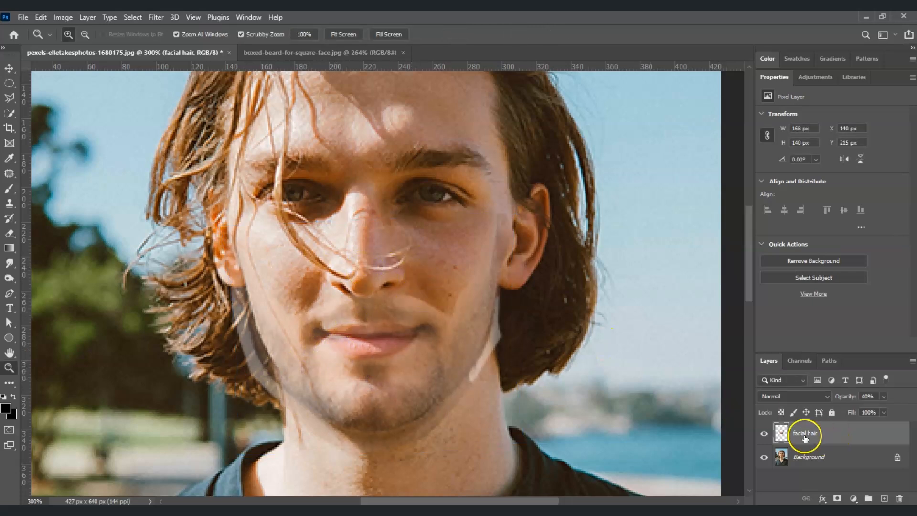
pyautogui.click(884, 396)
pyautogui.moveTo(879, 408); pyautogui.dragTo(910, 410)
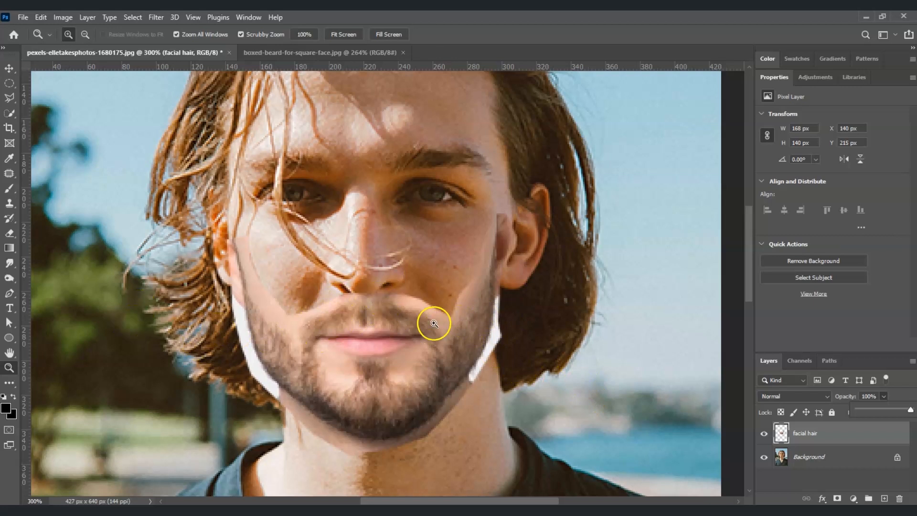
pyautogui.click(822, 420)
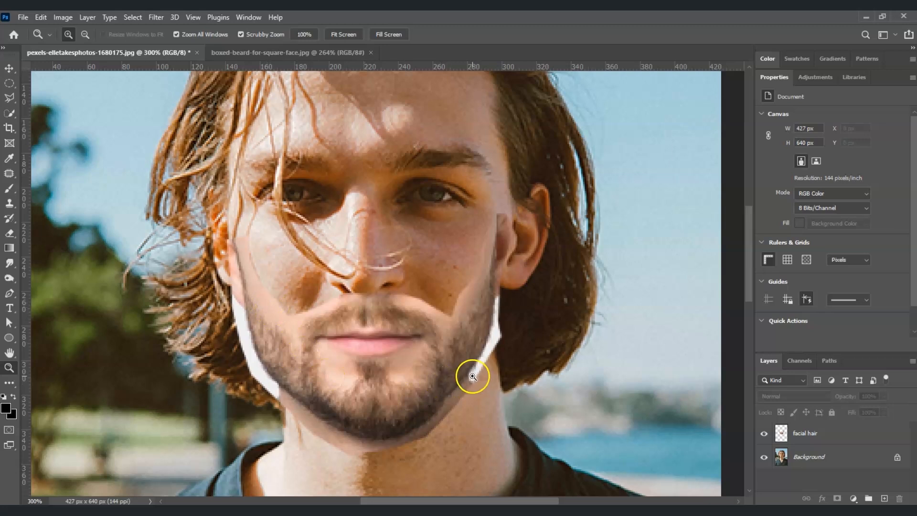
# - Load the beard's outline as a selection from the facial hair layer and make that layer active
pyautogui.moveTo(777, 442)
pyautogui.mouseDown()
pyautogui.moveTo(774, 434)
pyautogui.moveTo(844, 466)
pyautogui.moveTo(787, 443)
pyautogui.mouseUp()
pyautogui.keyDown('ctrl'); pyautogui.click(782, 436); pyautogui.keyUp('ctrl')
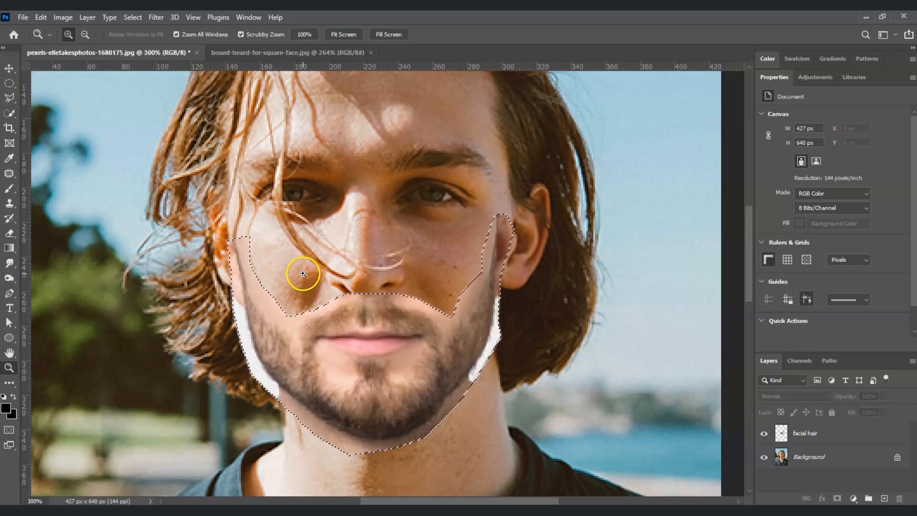
pyautogui.click(820, 438)
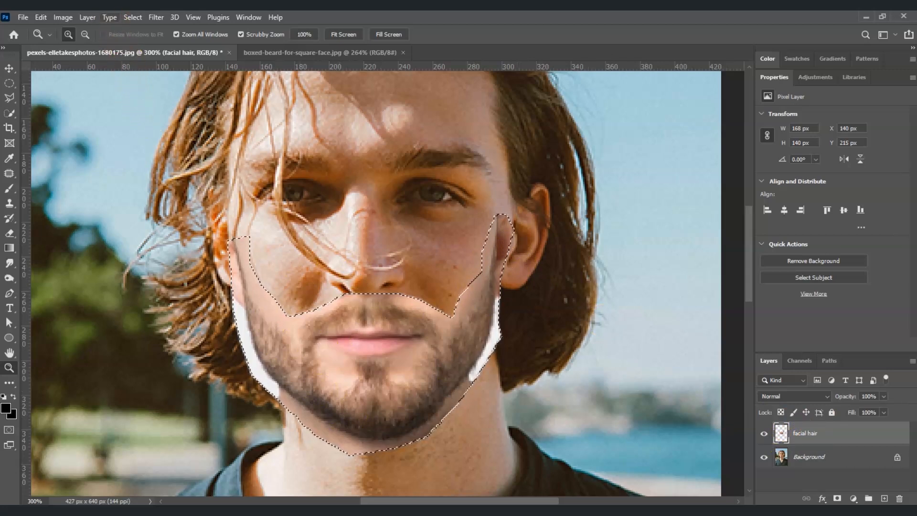
# - Refine the beard selection in Select and Mask by painting over its skin and edges with a 10 px Refine Edge Brush
pyautogui.click(130, 17)
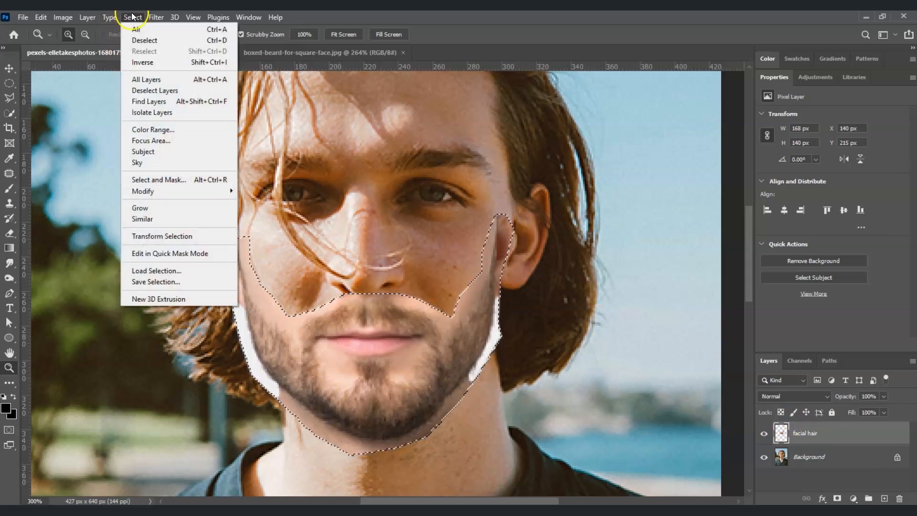
pyautogui.click(199, 181)
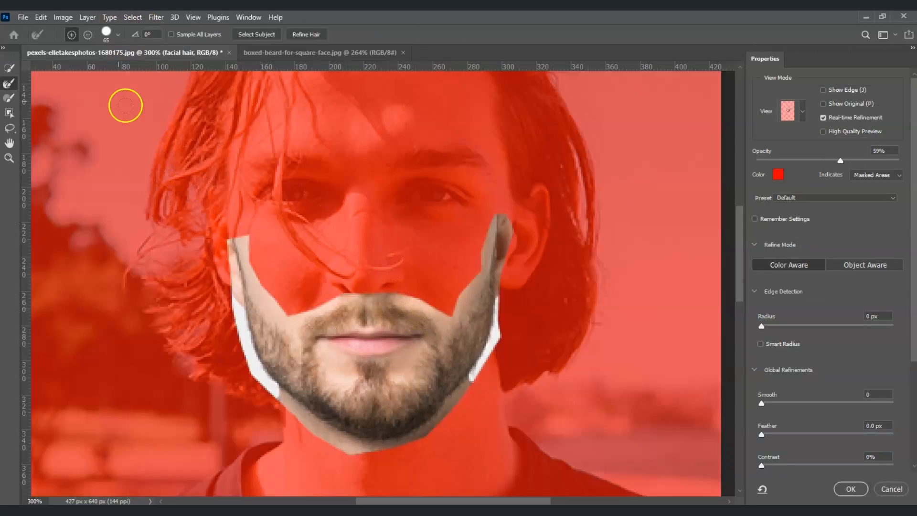
pyautogui.click(10, 84)
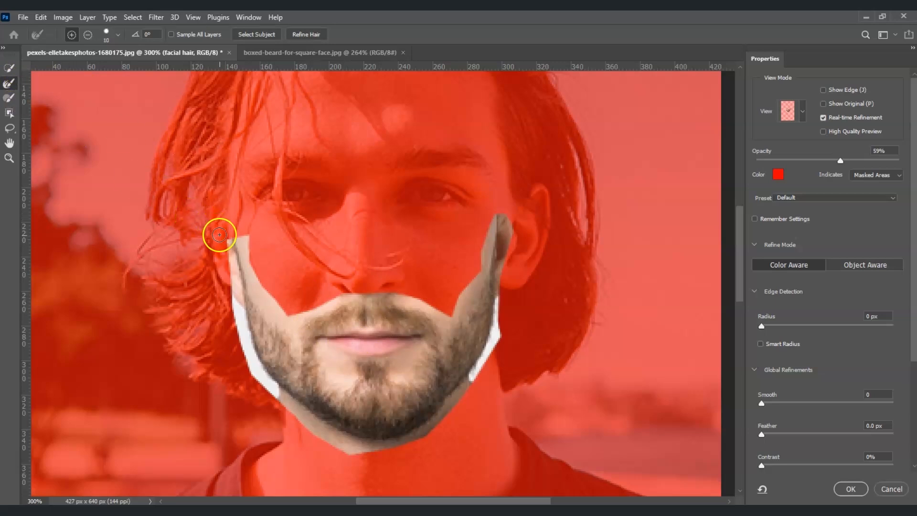
pyautogui.click(789, 111)
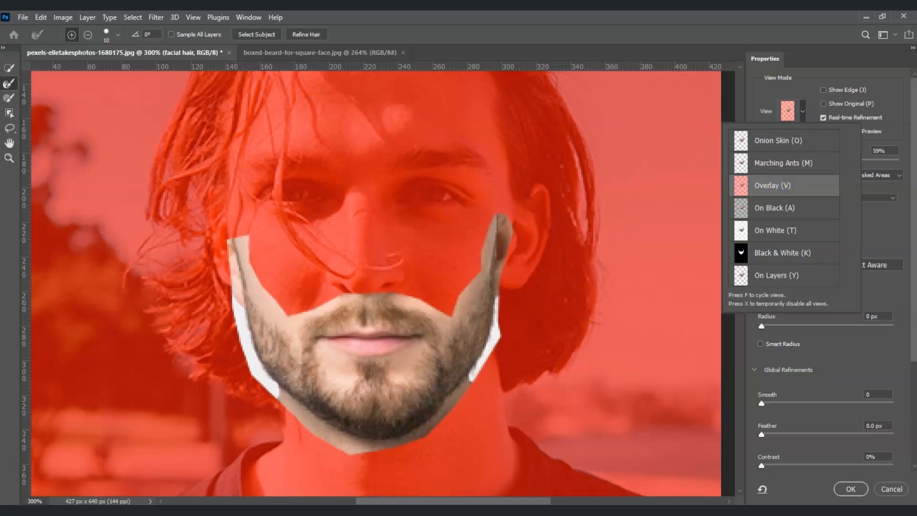
pyautogui.click(228, 245)
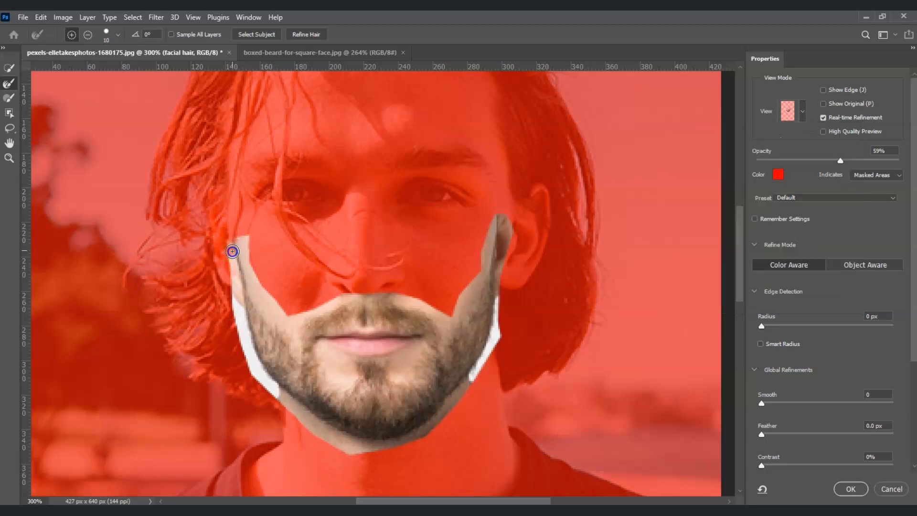
pyautogui.moveTo(236, 283)
pyautogui.mouseDown()
pyautogui.moveTo(240, 319)
pyautogui.moveTo(246, 311)
pyautogui.moveTo(280, 389)
pyautogui.moveTo(405, 438)
pyautogui.moveTo(498, 235)
pyautogui.moveTo(438, 320)
pyautogui.moveTo(246, 243)
pyautogui.moveTo(374, 332)
pyautogui.moveTo(351, 375)
pyautogui.moveTo(424, 342)
pyautogui.moveTo(307, 365)
pyautogui.moveTo(449, 332)
pyautogui.moveTo(305, 364)
pyautogui.mouseUp()
pyautogui.moveTo(332, 324)
pyautogui.mouseDown()
pyautogui.moveTo(356, 329)
pyautogui.moveTo(295, 325)
pyautogui.moveTo(340, 339)
pyautogui.moveTo(366, 319)
pyautogui.moveTo(374, 283)
pyautogui.moveTo(358, 376)
pyautogui.mouseUp()
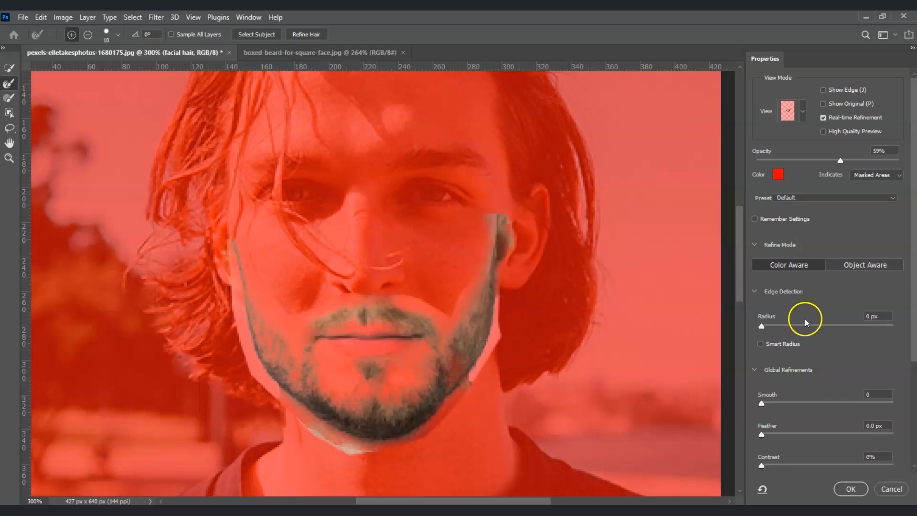
pyautogui.click(845, 488)
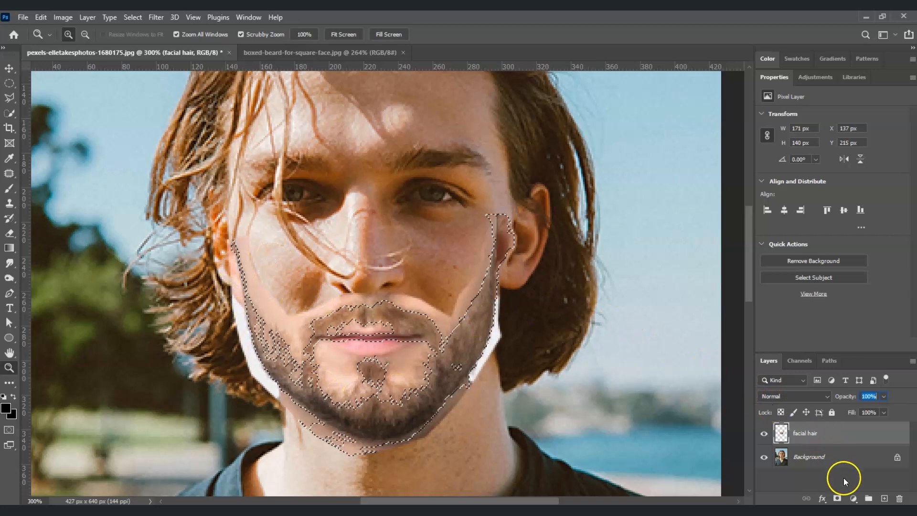
# - Add a layer mask to the facial hair layer from the refined selection
pyautogui.click(837, 498)
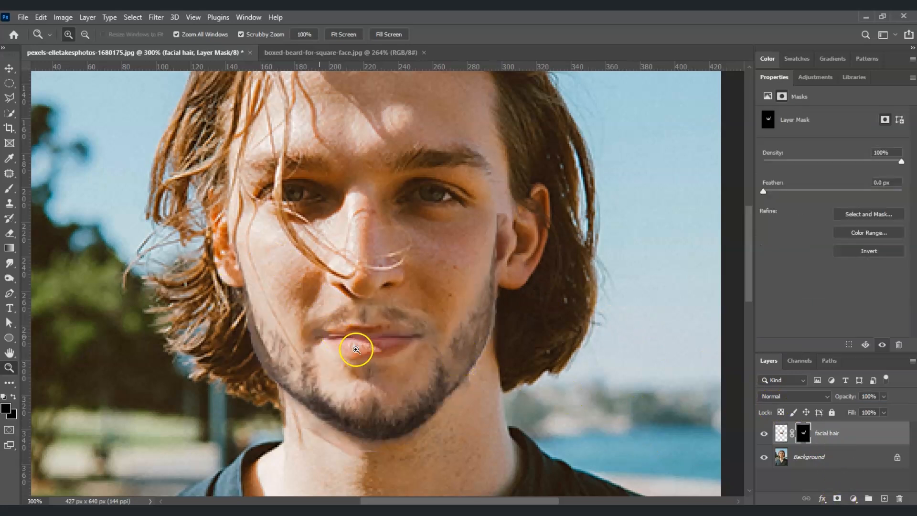
pyautogui.click(340, 34)
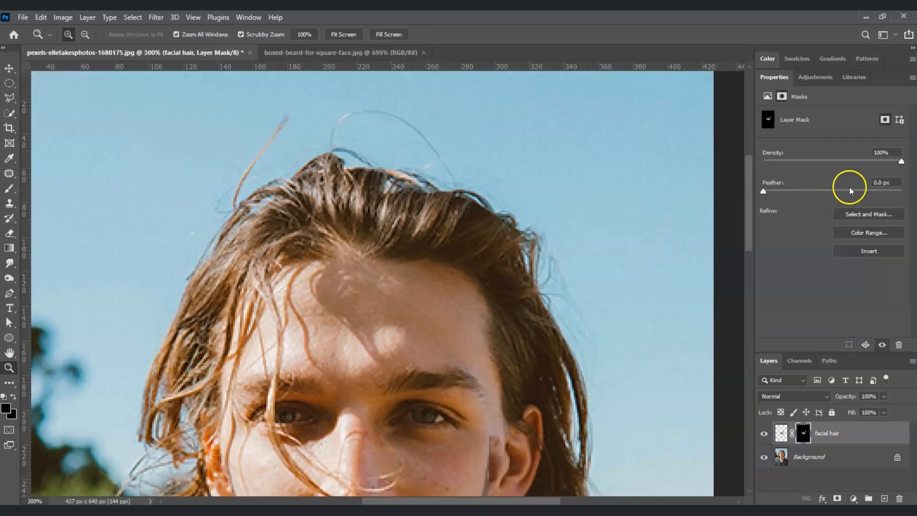
pyautogui.moveTo(748, 201); pyautogui.dragTo(749, 257)
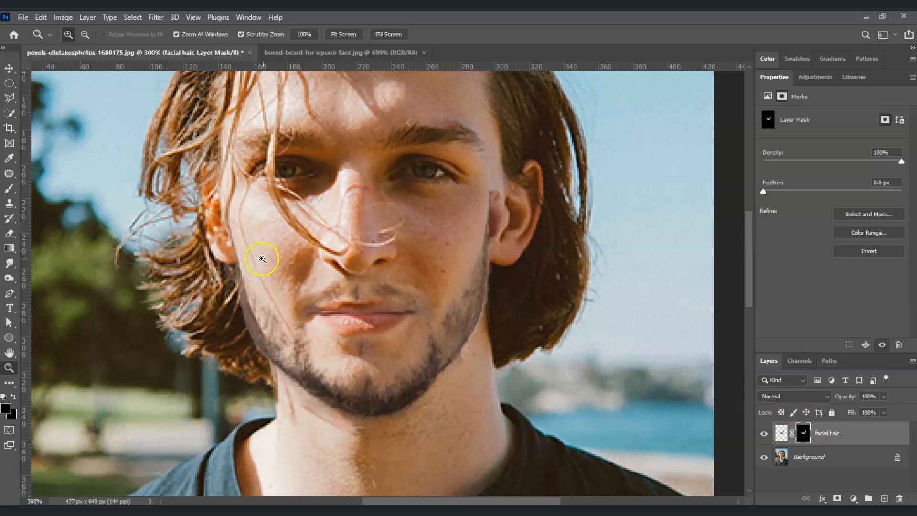
# - Set up a 10 px Soft Round brush with black as the foreground color for the facial hair layer mask
pyautogui.click(10, 189)
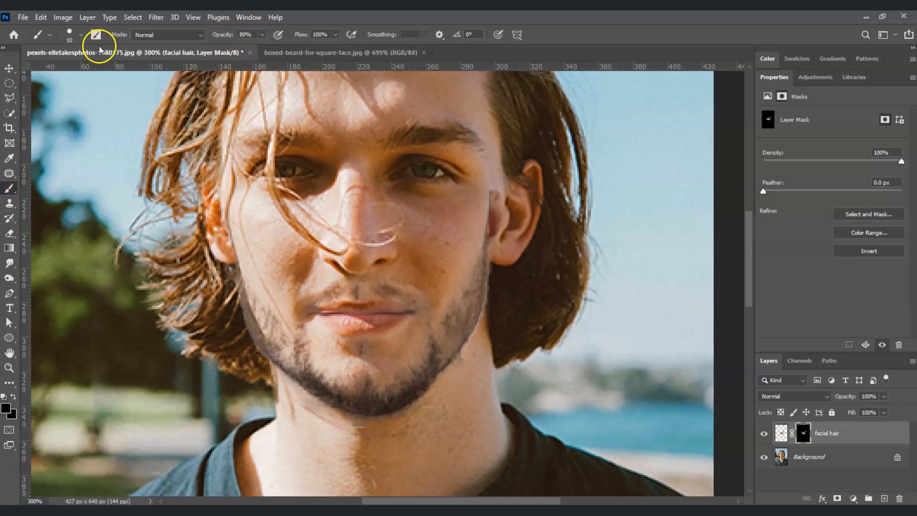
pyautogui.click(81, 36)
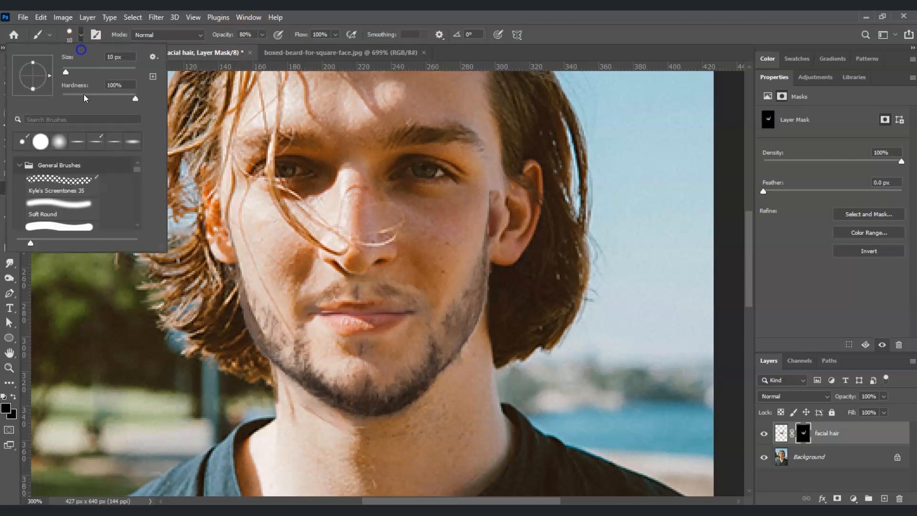
pyautogui.click(67, 206)
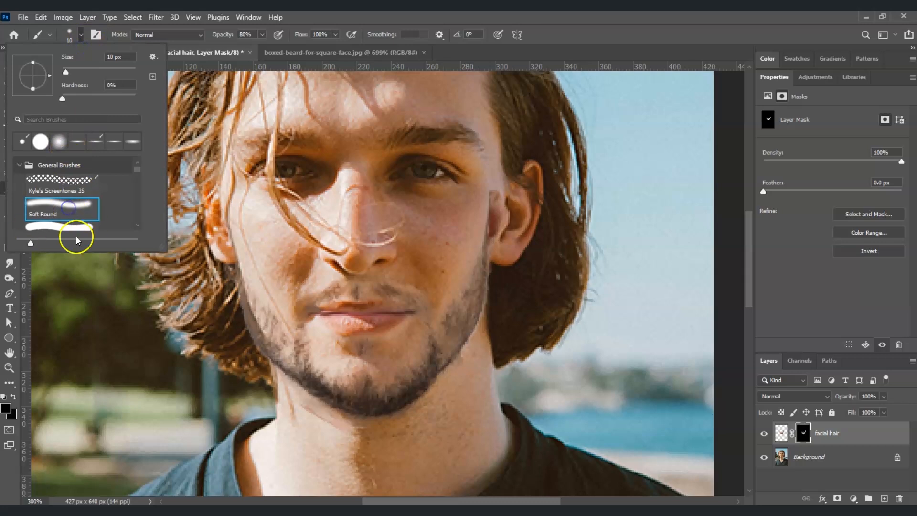
pyautogui.click(6, 407)
pyautogui.click(6, 407)
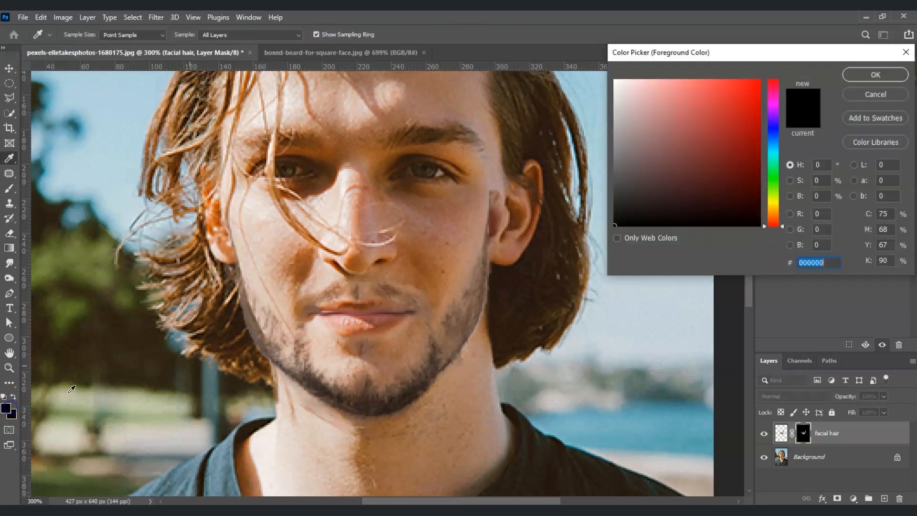
pyautogui.click(863, 73)
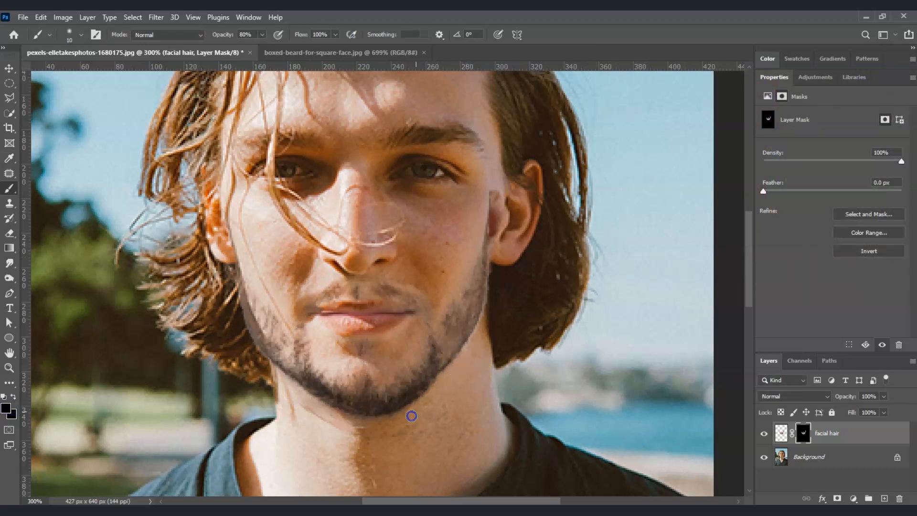
pyautogui.click(8, 381)
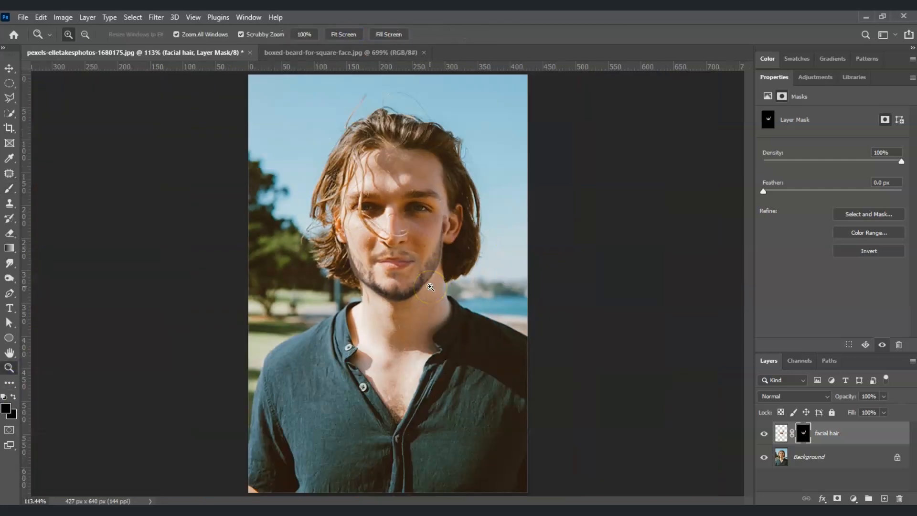
pyautogui.click(429, 261)
pyautogui.click(577, 396)
pyautogui.hotkey('ctrl', 't')
pyautogui.moveTo(245, 239); pyautogui.dragTo(436, 235)
pyautogui.press('Escape')
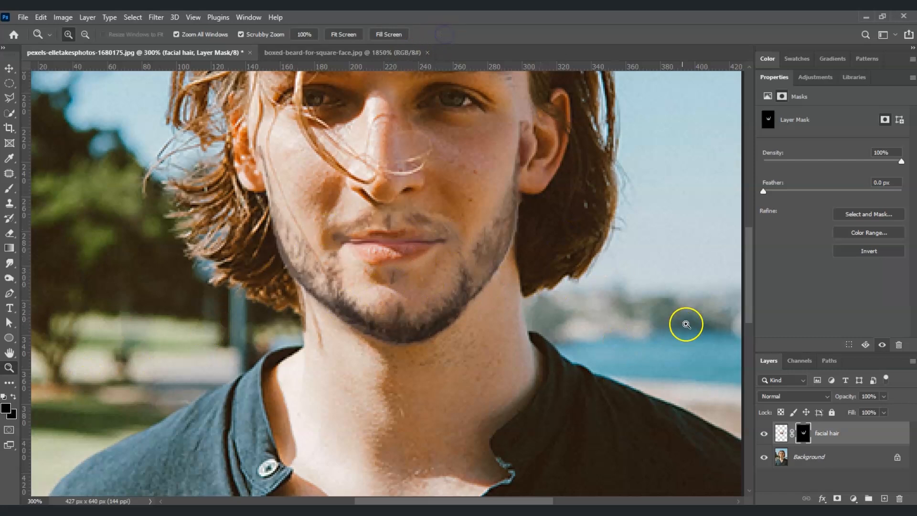
# - Add a Selective Color adjustment layer above the facial hair layer and clip it to that layer
pyautogui.click(837, 437)
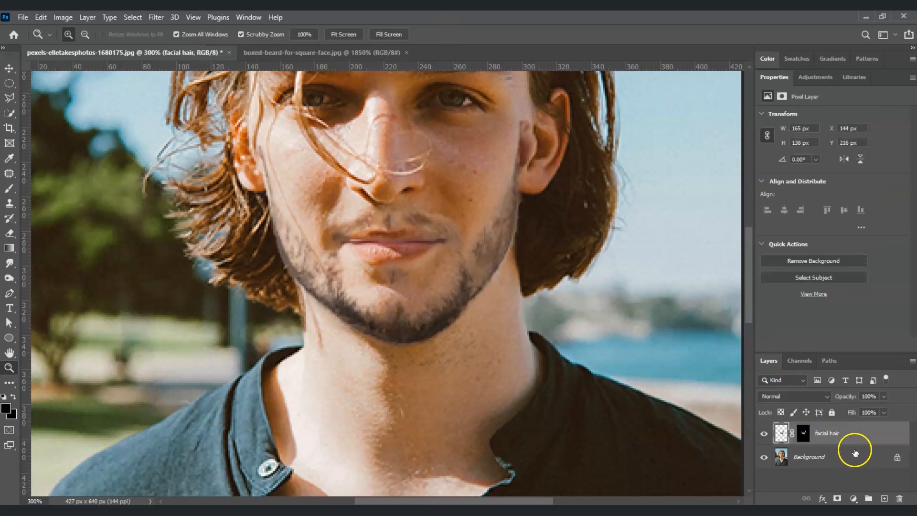
pyautogui.click(853, 498)
pyautogui.click(872, 486)
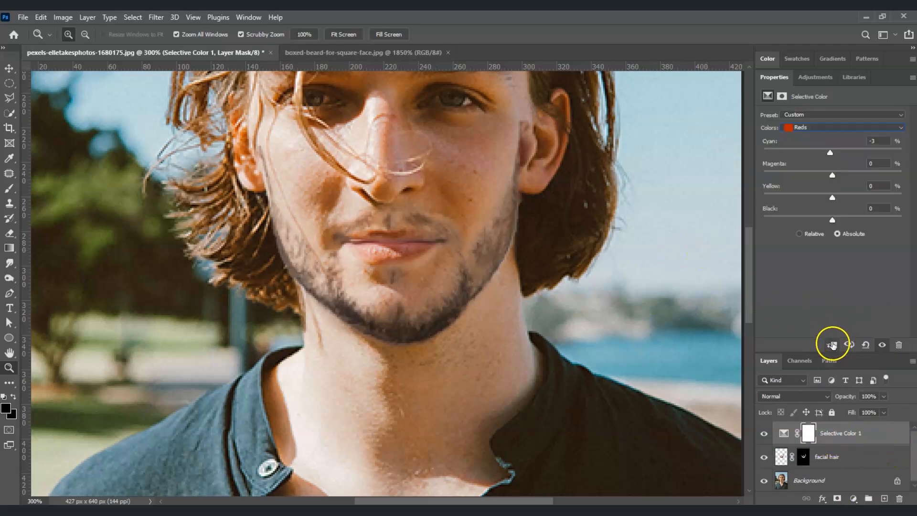
pyautogui.rightClick(856, 425)
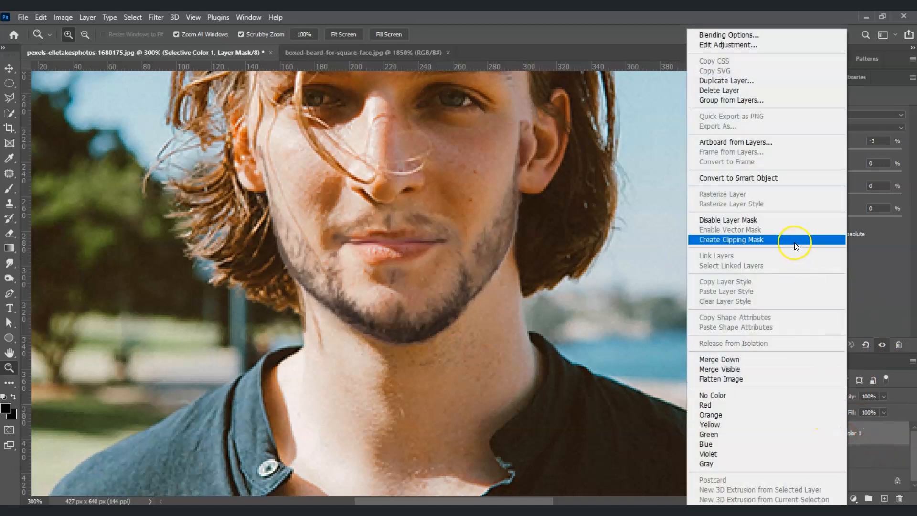
pyautogui.click(770, 247)
# - Adjust the Reds in the Selective Color layer to Cyan -20, Magenta -14, Yellow +5 and Black about +56
pyautogui.click(814, 128)
pyautogui.click(816, 136)
pyautogui.moveTo(830, 152); pyautogui.dragTo(816, 150)
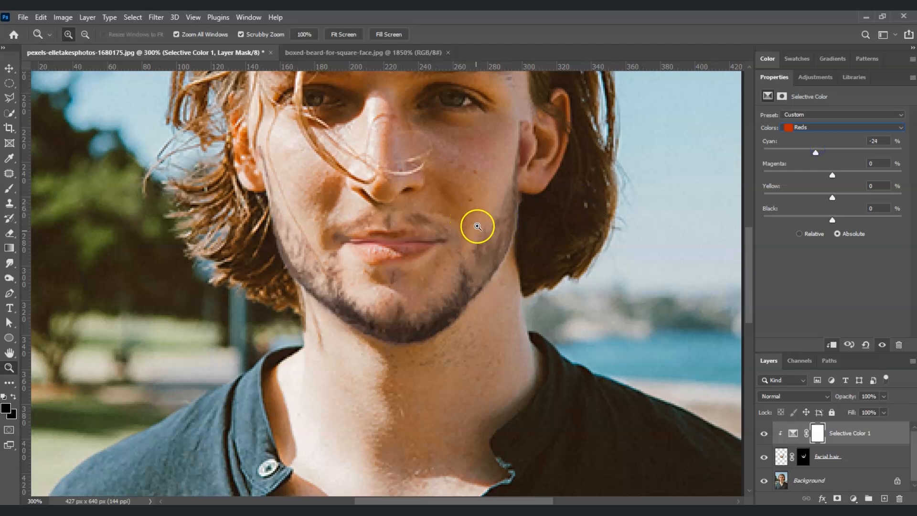
pyautogui.moveTo(833, 175); pyautogui.dragTo(873, 216)
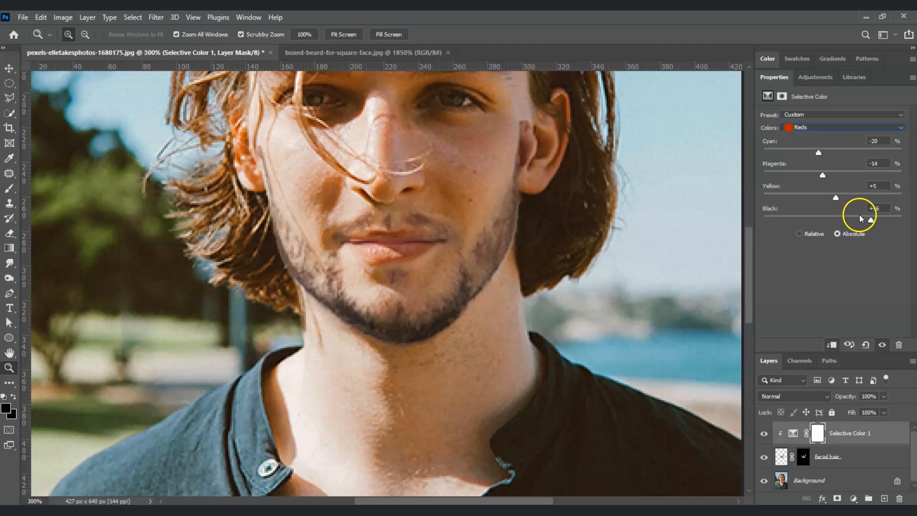
# - Adjust the Yellows in the Selective Color layer to Cyan +13, Magenta +13, Yellow +38 and Black about +43
pyautogui.click(847, 128)
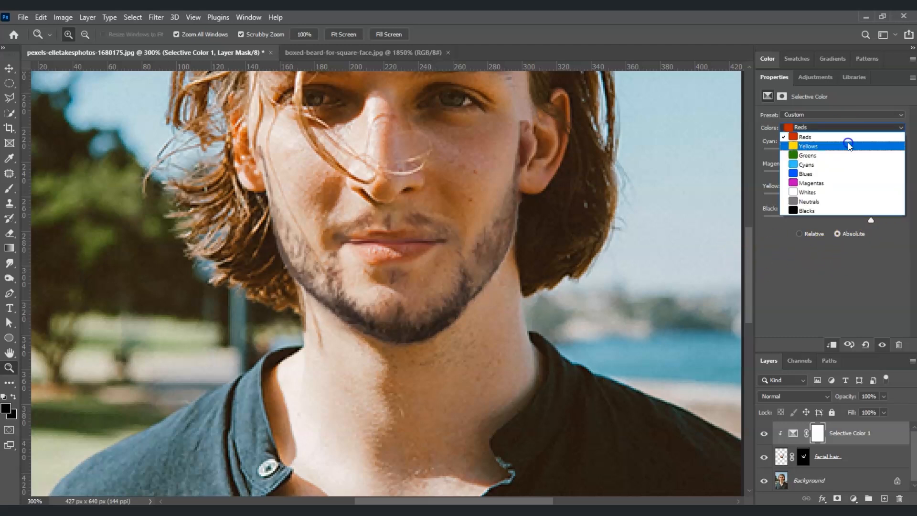
pyautogui.click(847, 144)
pyautogui.moveTo(856, 196); pyautogui.dragTo(859, 196)
pyautogui.click(859, 217)
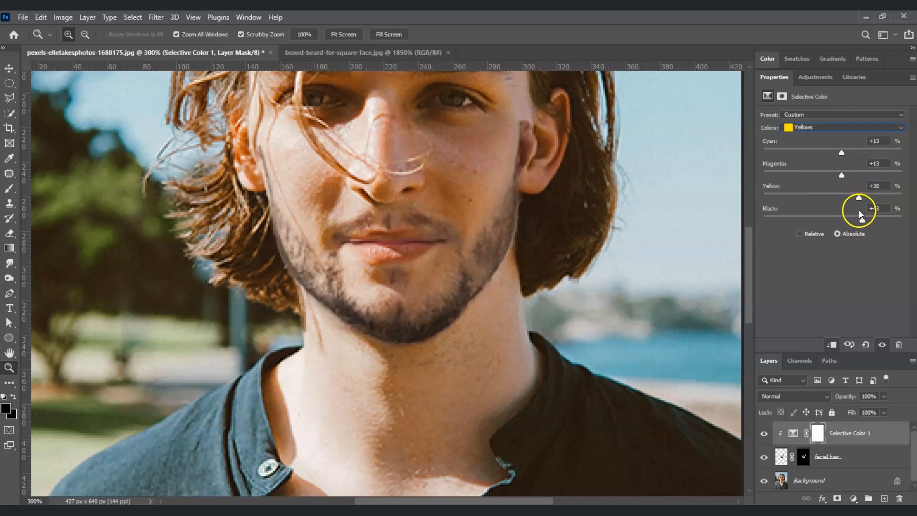
# - Adjust the Whites in the Selective Color layer to Cyan +33, Magenta +31, Yellow about +32 and Black +45
pyautogui.click(855, 127)
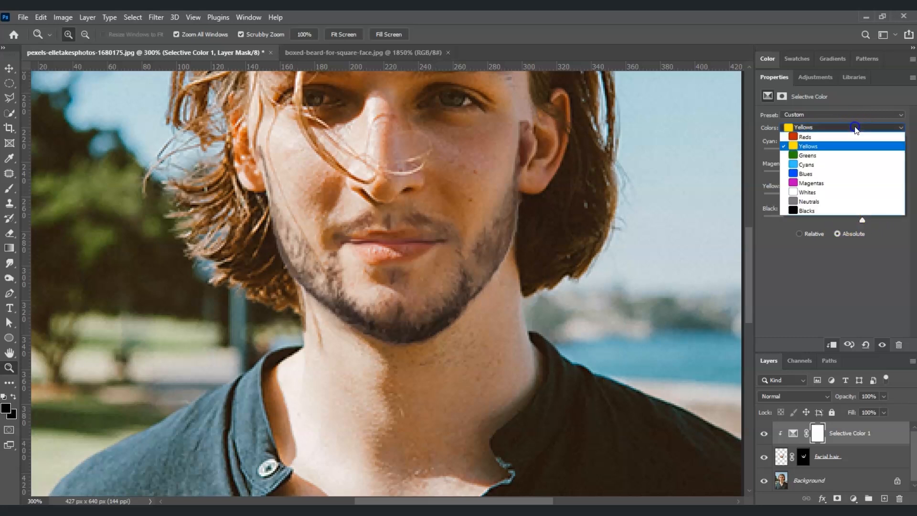
pyautogui.click(844, 193)
pyautogui.moveTo(816, 198); pyautogui.dragTo(854, 197)
pyautogui.moveTo(832, 220); pyautogui.dragTo(865, 218)
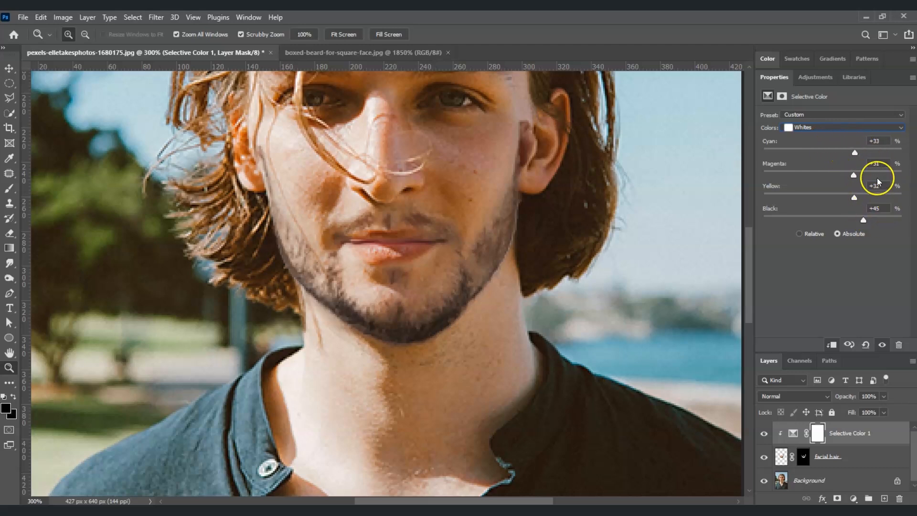
# - Adjust the Blacks in the Selective Color layer to Cyan +9, Magenta +9 and Black +5, leaving Yellow at 0
pyautogui.click(856, 129)
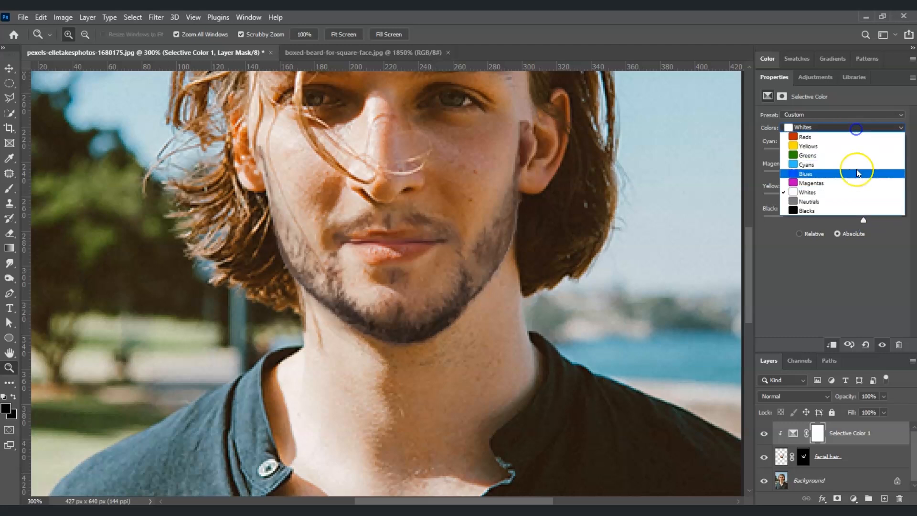
pyautogui.click(845, 210)
pyautogui.moveTo(832, 153); pyautogui.dragTo(839, 175)
pyautogui.moveTo(832, 220)
pyautogui.mouseDown()
pyautogui.moveTo(853, 222)
pyautogui.moveTo(835, 220)
pyautogui.mouseUp()
pyautogui.moveTo(832, 197); pyautogui.dragTo(832, 196)
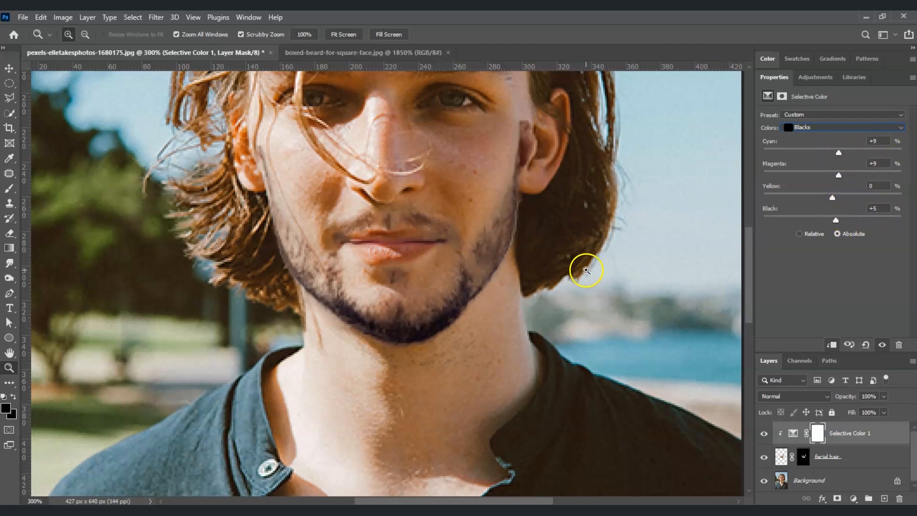
# - Duplicate the Background layer to the top of the layer stack and hide the copy to compare before and after
pyautogui.hotkey('ctrl', '0')
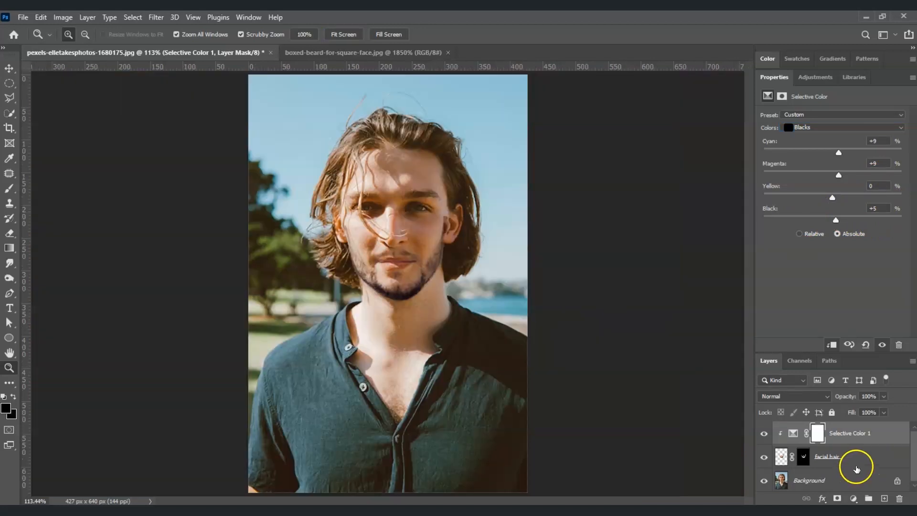
pyautogui.moveTo(782, 478); pyautogui.dragTo(767, 436)
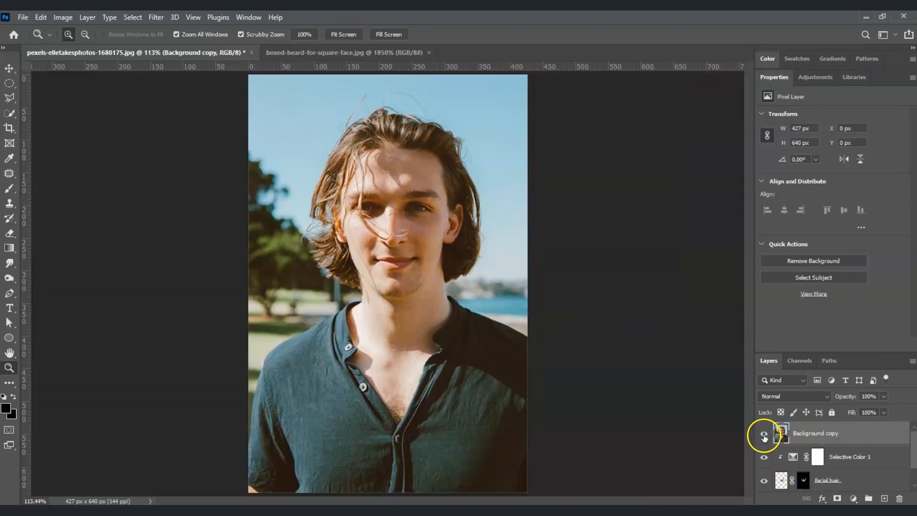
pyautogui.click(764, 435)
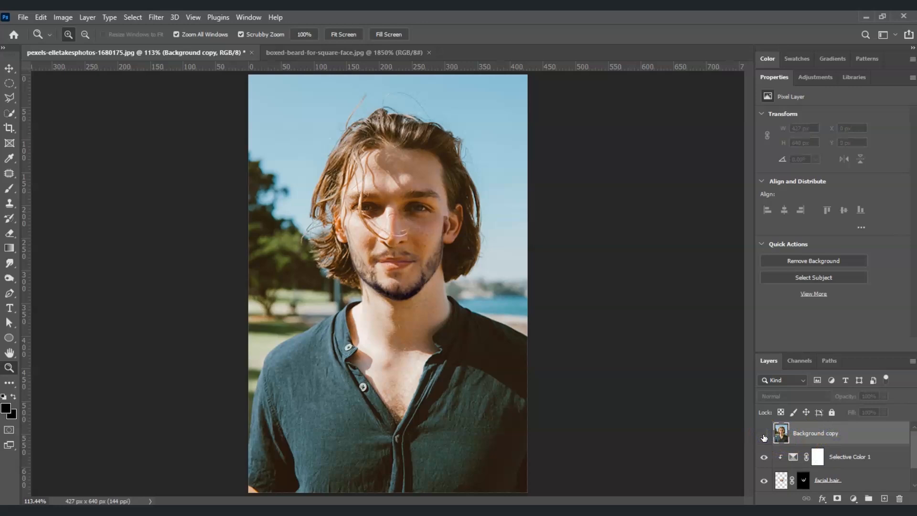